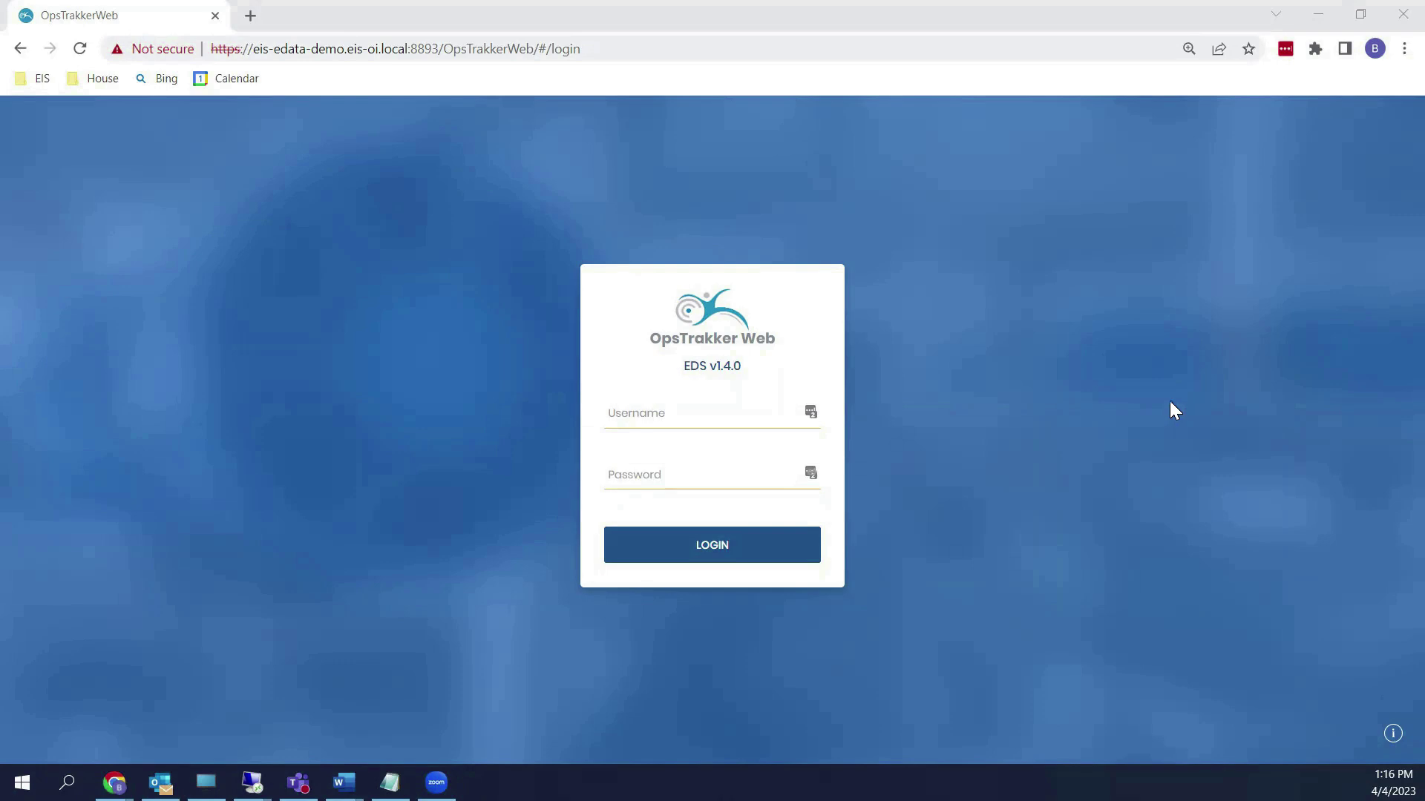
Log in by entering the username and the account password
click(641, 411)
text(bl)
click(637, 477)
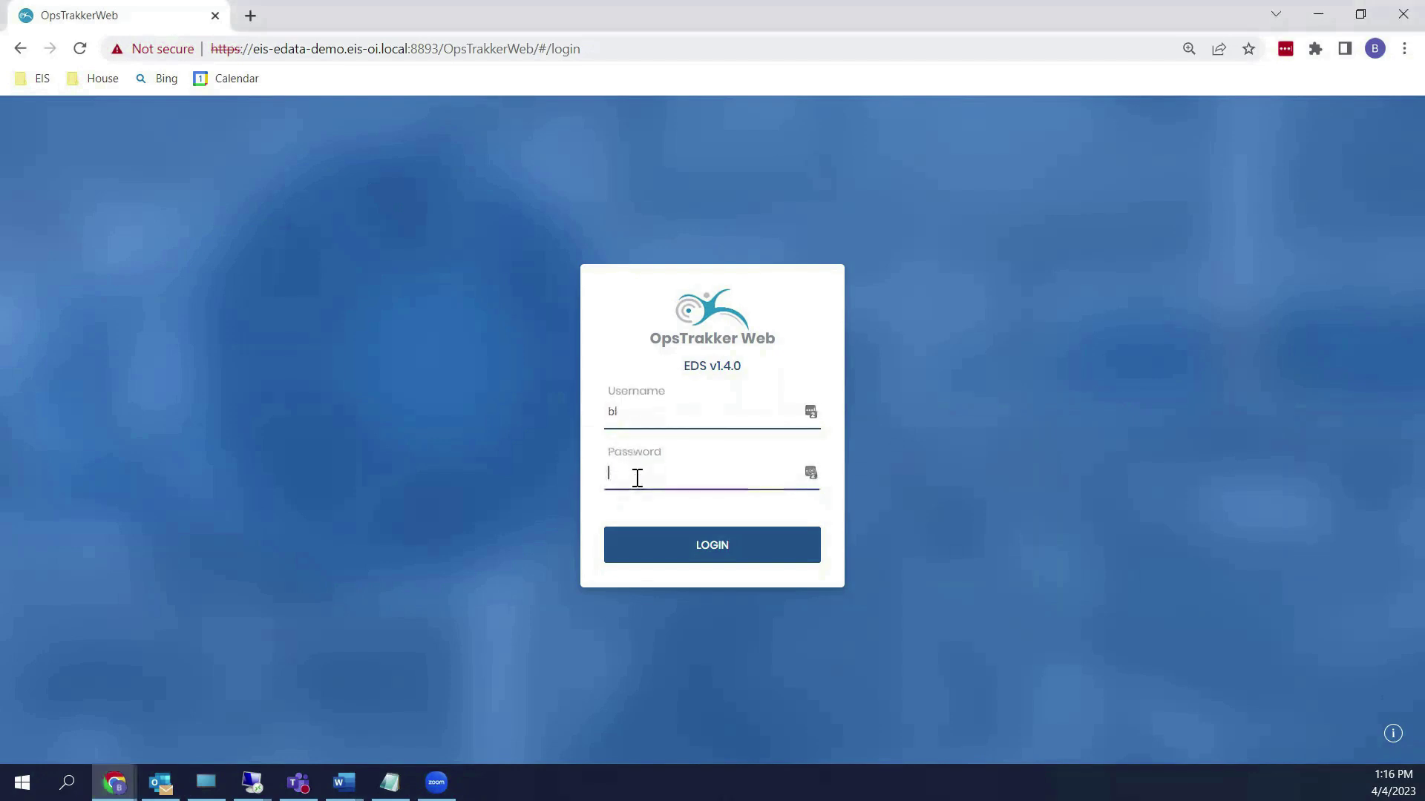
text(•••••••)
click(746, 563)
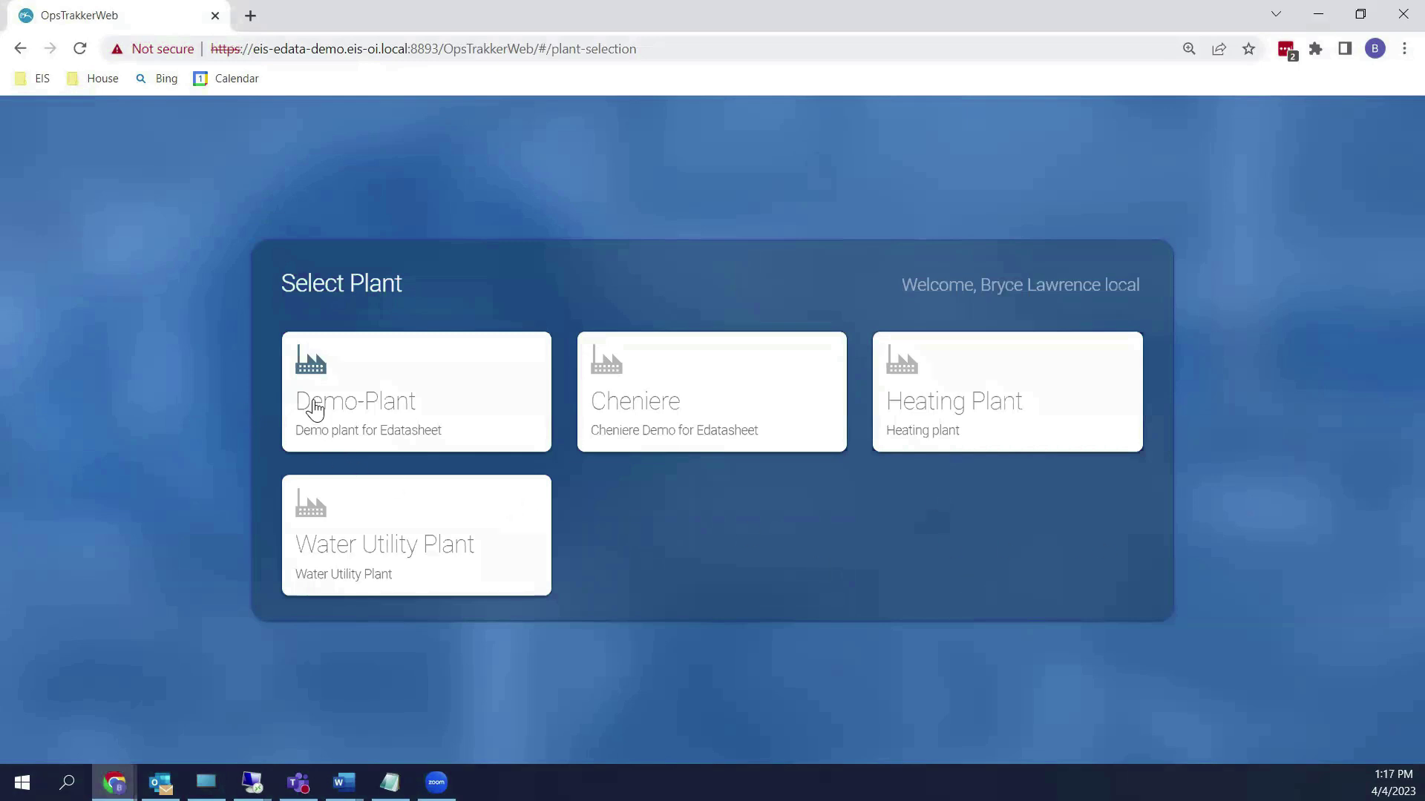
Select Demo-Plant as the plant and open the eDatasheet module
click(418, 404)
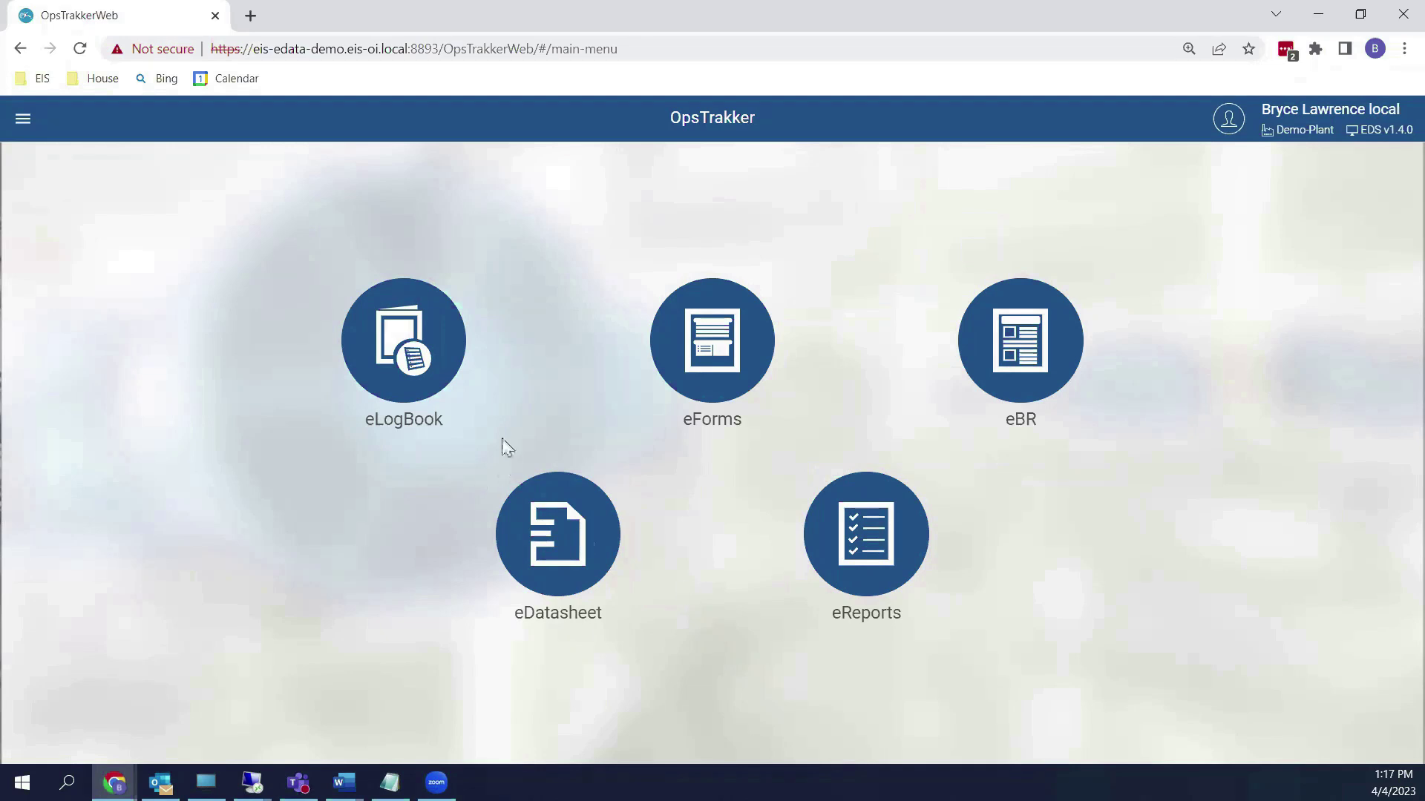
drag(550, 540, 541, 553)
click(576, 553)
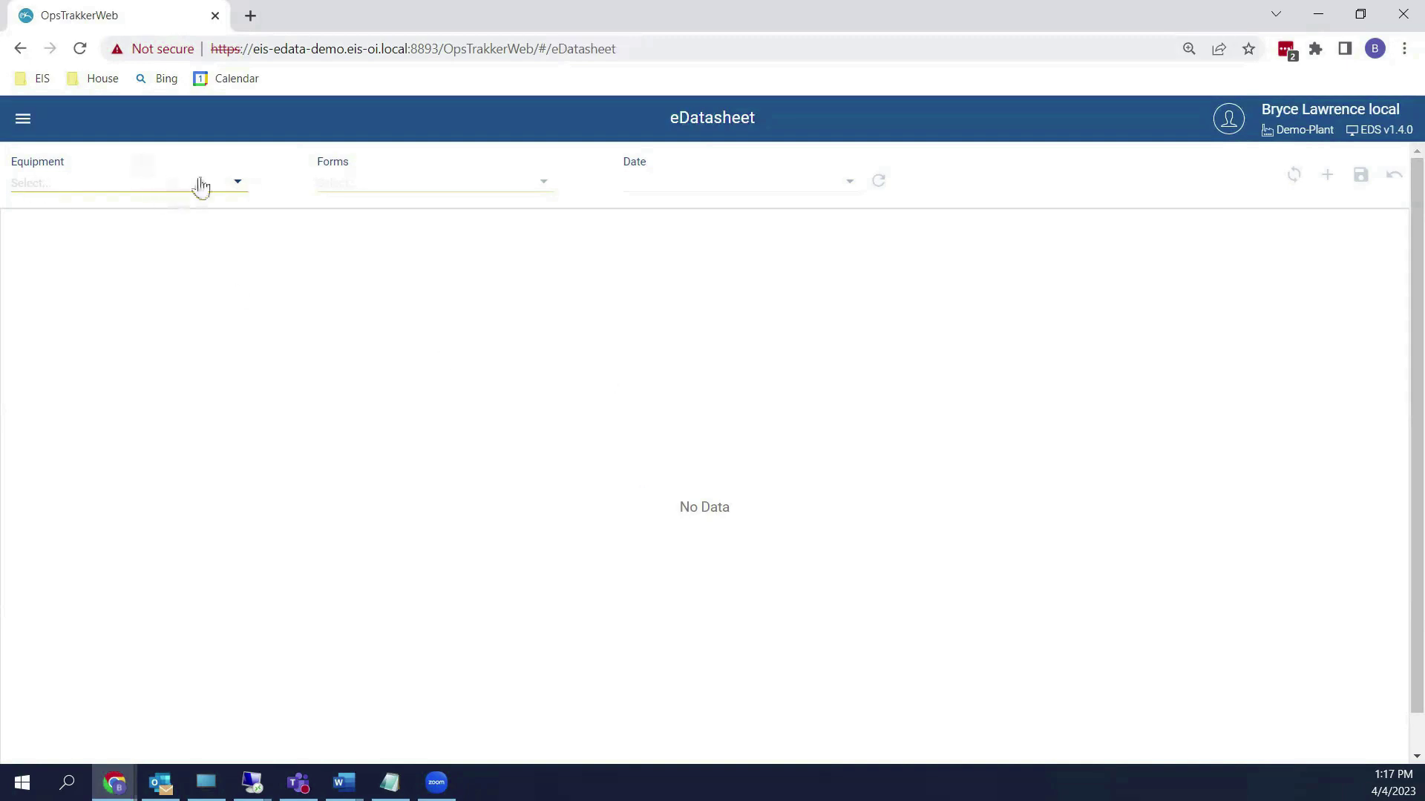
Load the MVC Analysis form for equipment C-4820
click(238, 184)
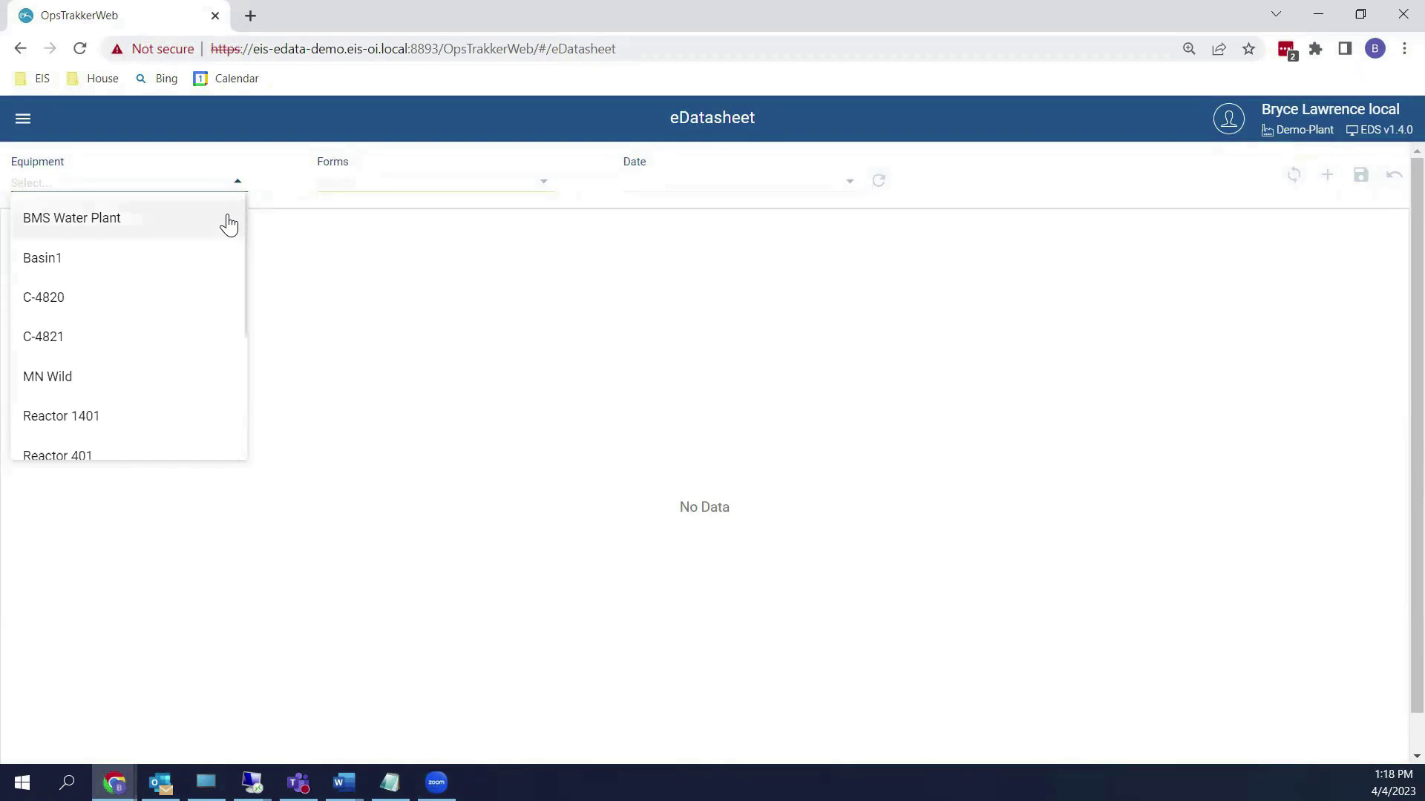
click(128, 300)
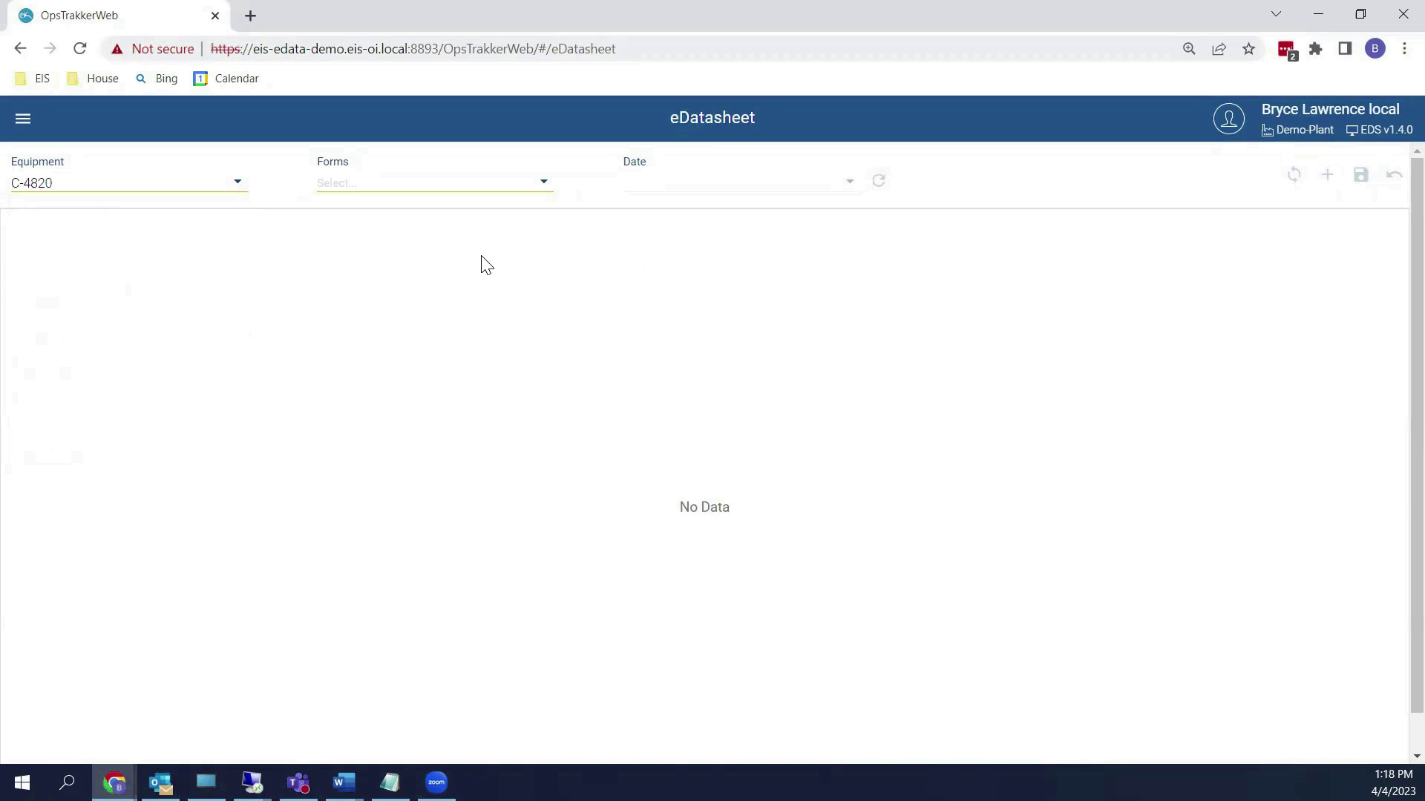
click(443, 190)
click(413, 220)
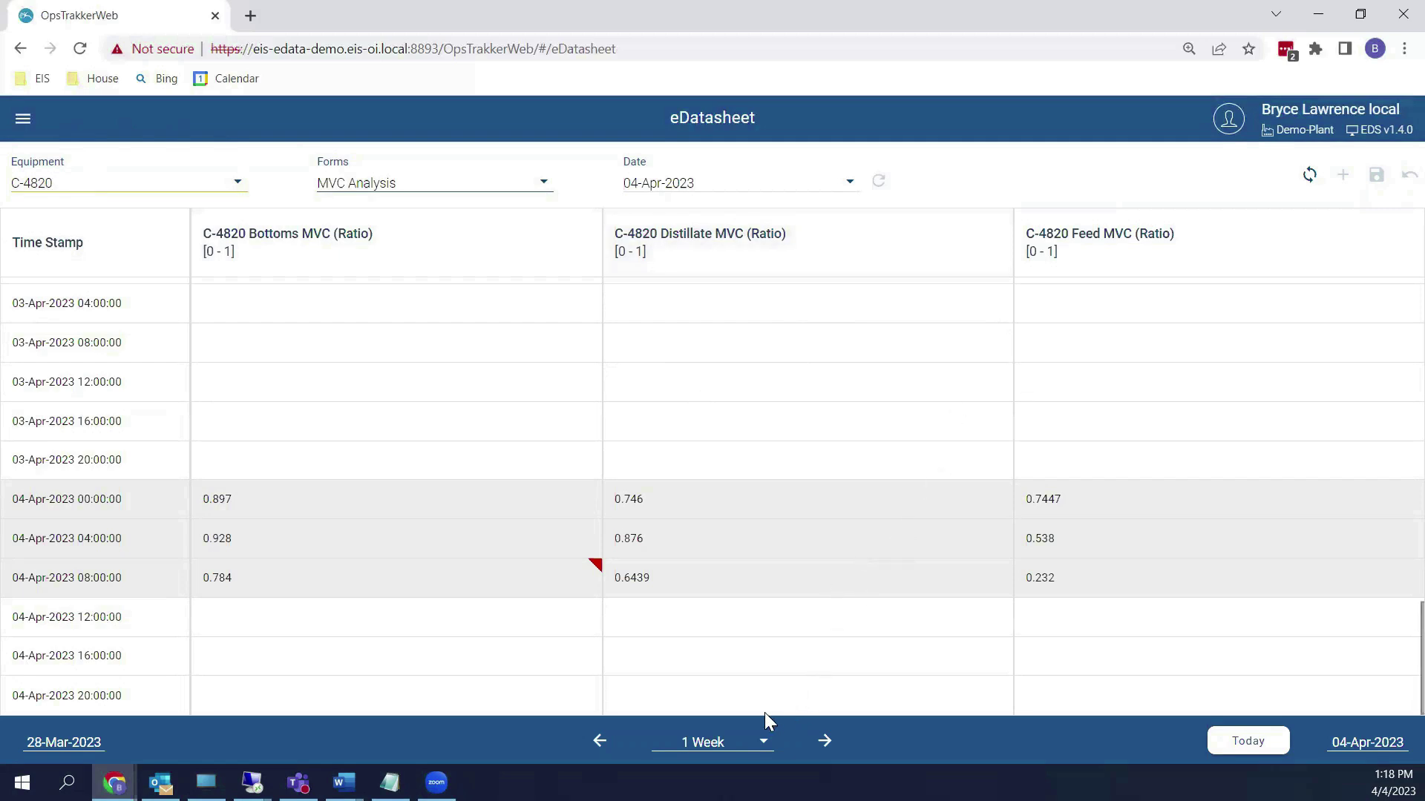
Set the datasheet's displayed time range to 1 Day and show today's entries
click(719, 742)
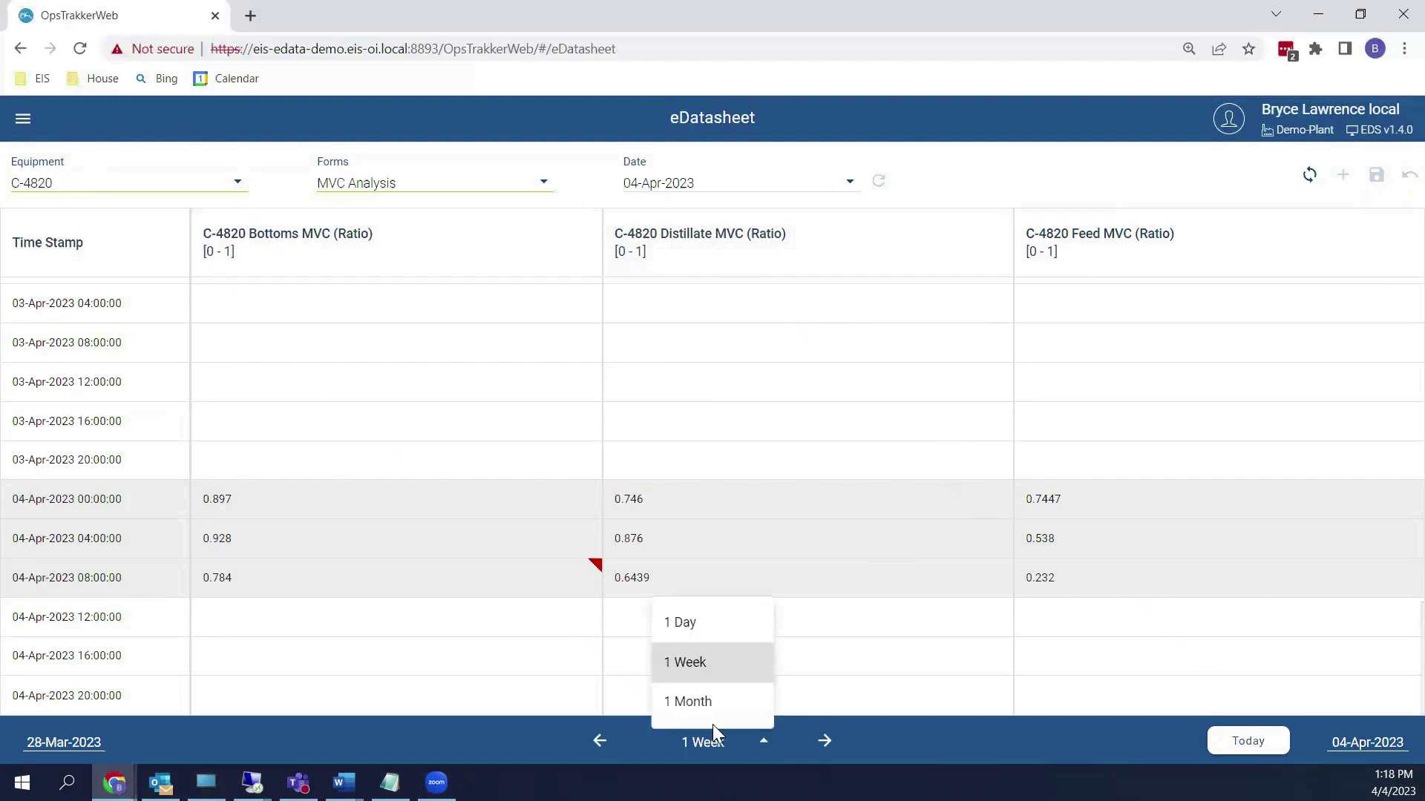
click(693, 625)
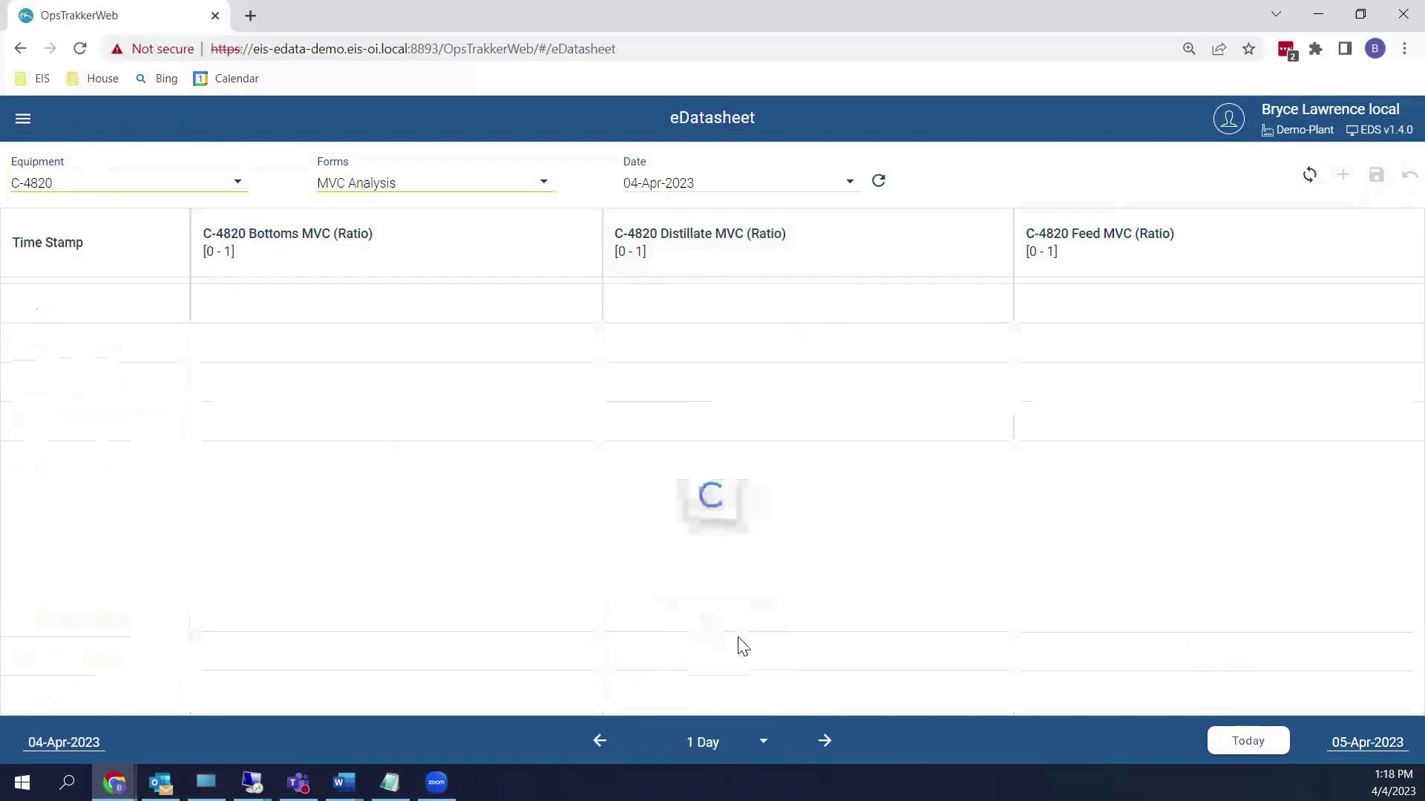
click(1272, 750)
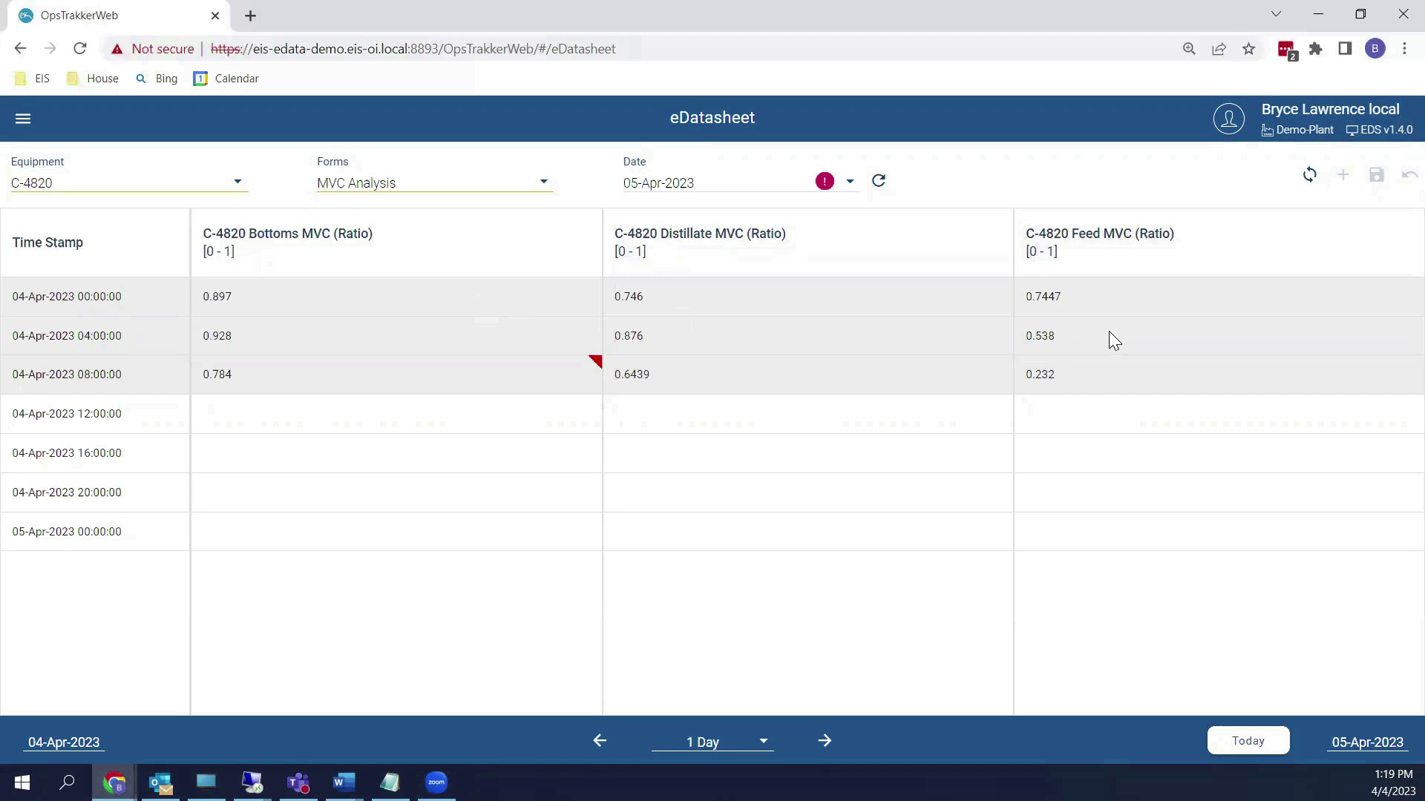
double_click(223, 297)
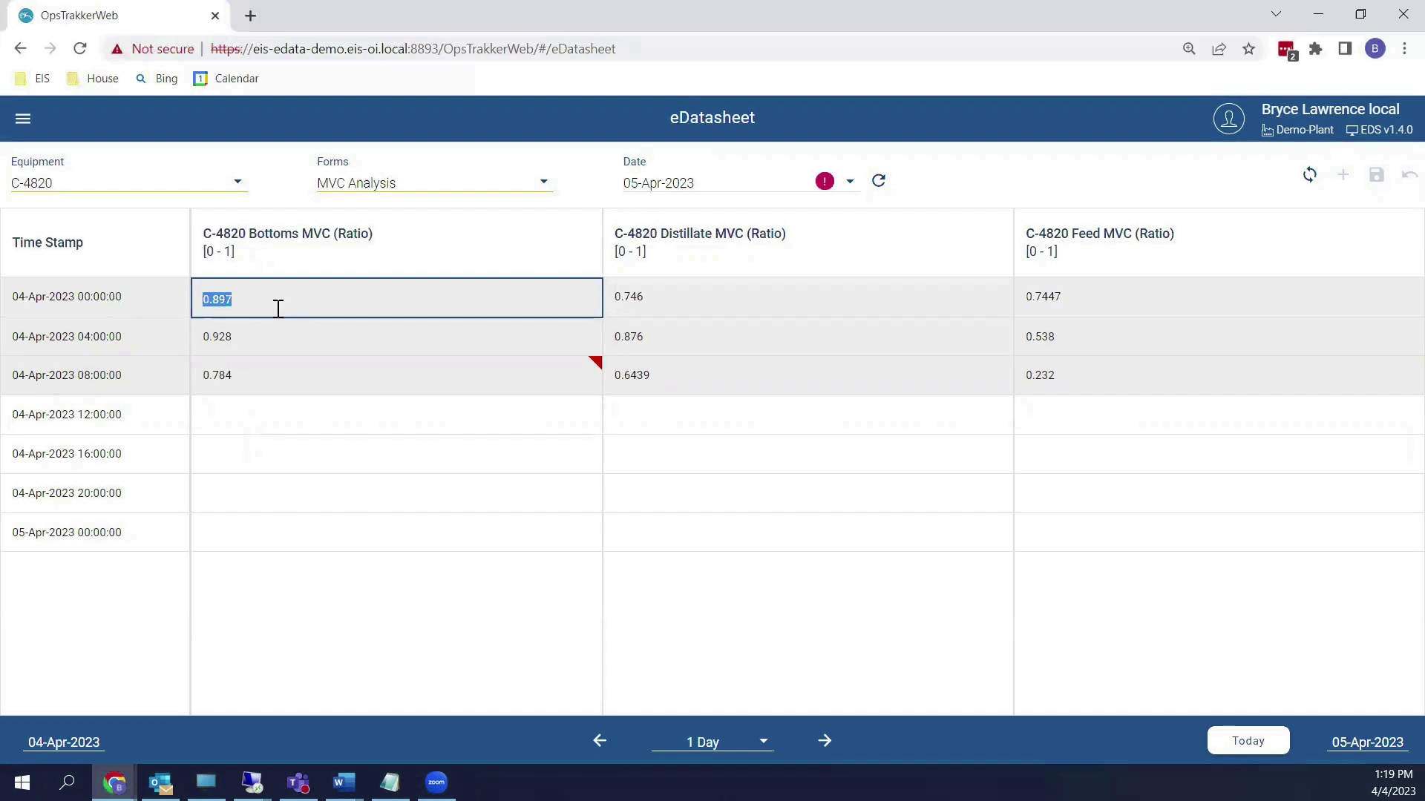
drag(276, 359, 298, 342)
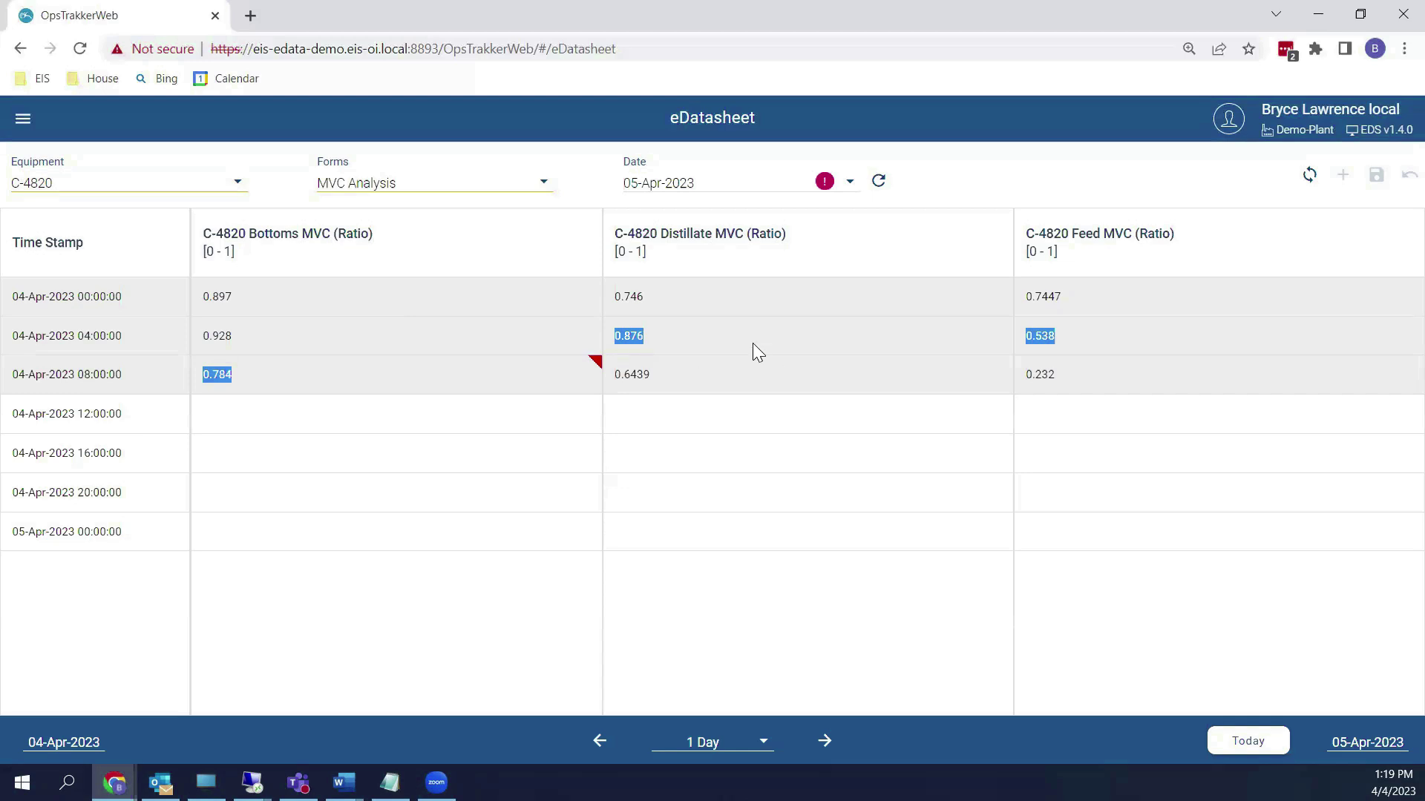
Enter 0.848 as the C-4820 Bottoms MVC ratio for 04-Apr-2023 12:00:00
click(327, 424)
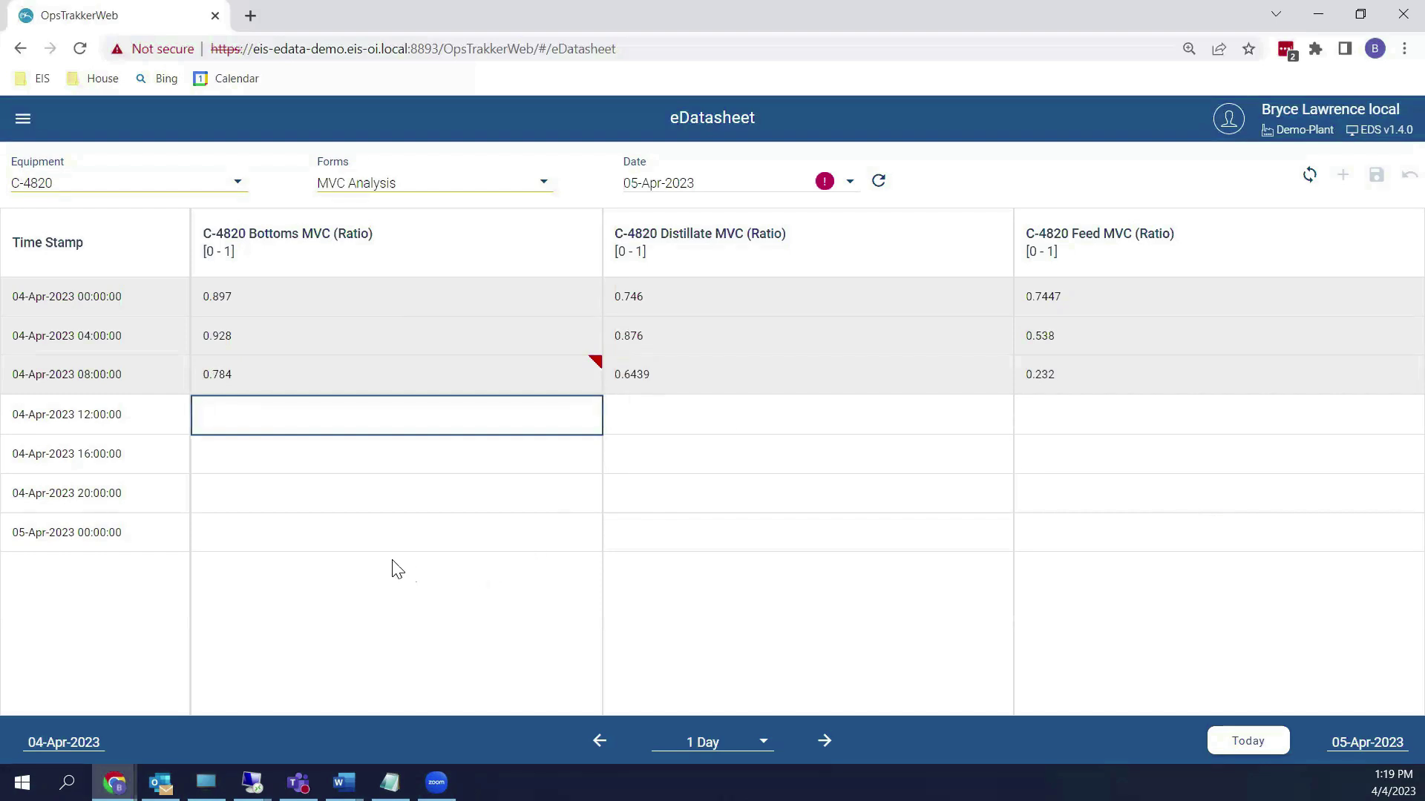
text(0)
text(647)
key(BackSpace)
key(BackSpace)
key(BackSpace)
text(.848)
key(Tab)
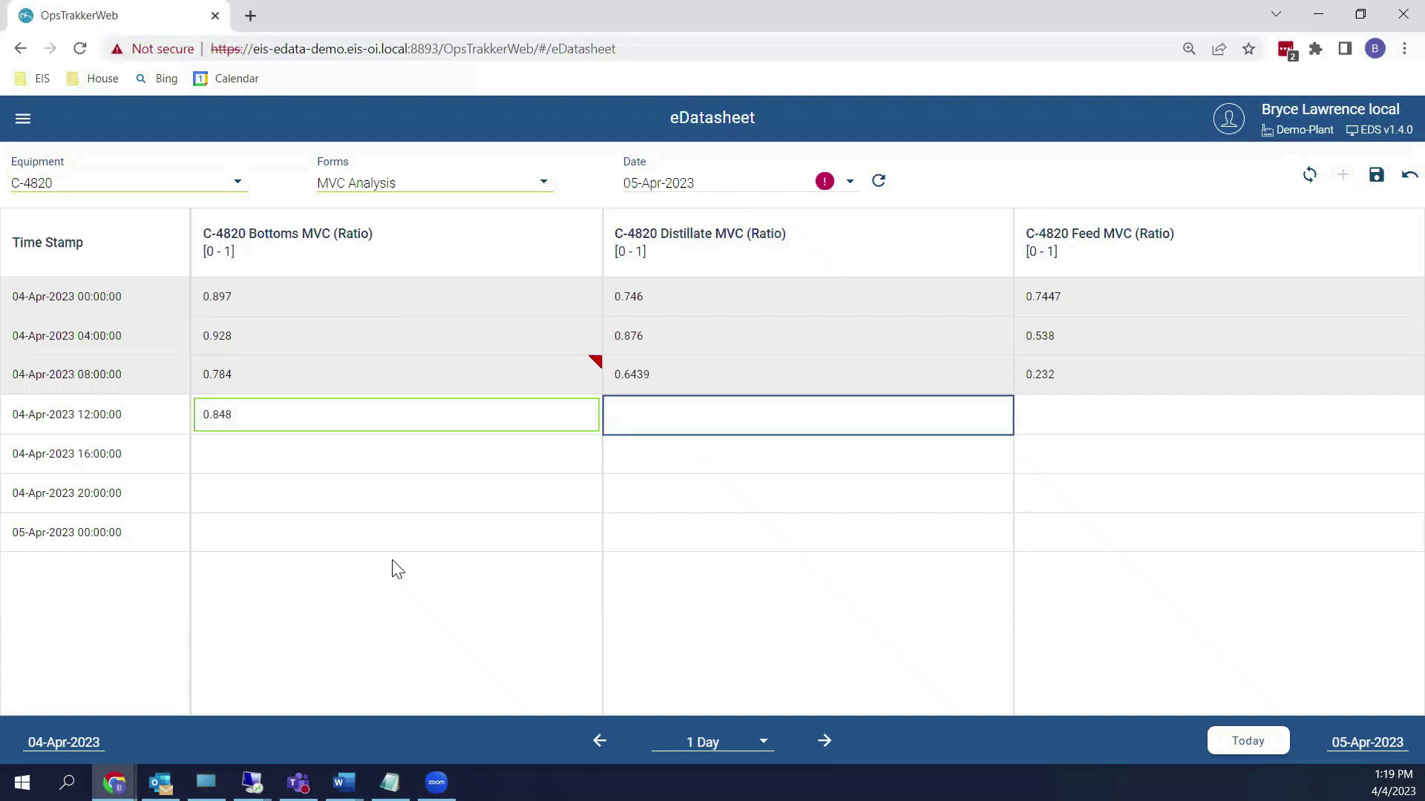
Enter 0.464 for Distillate MVC and 7438 for Feed MVC in the 04-Apr-2023 12:00:00 row, and try to save
text(0.464)
key(Tab)
text(7438)
key(Tab)
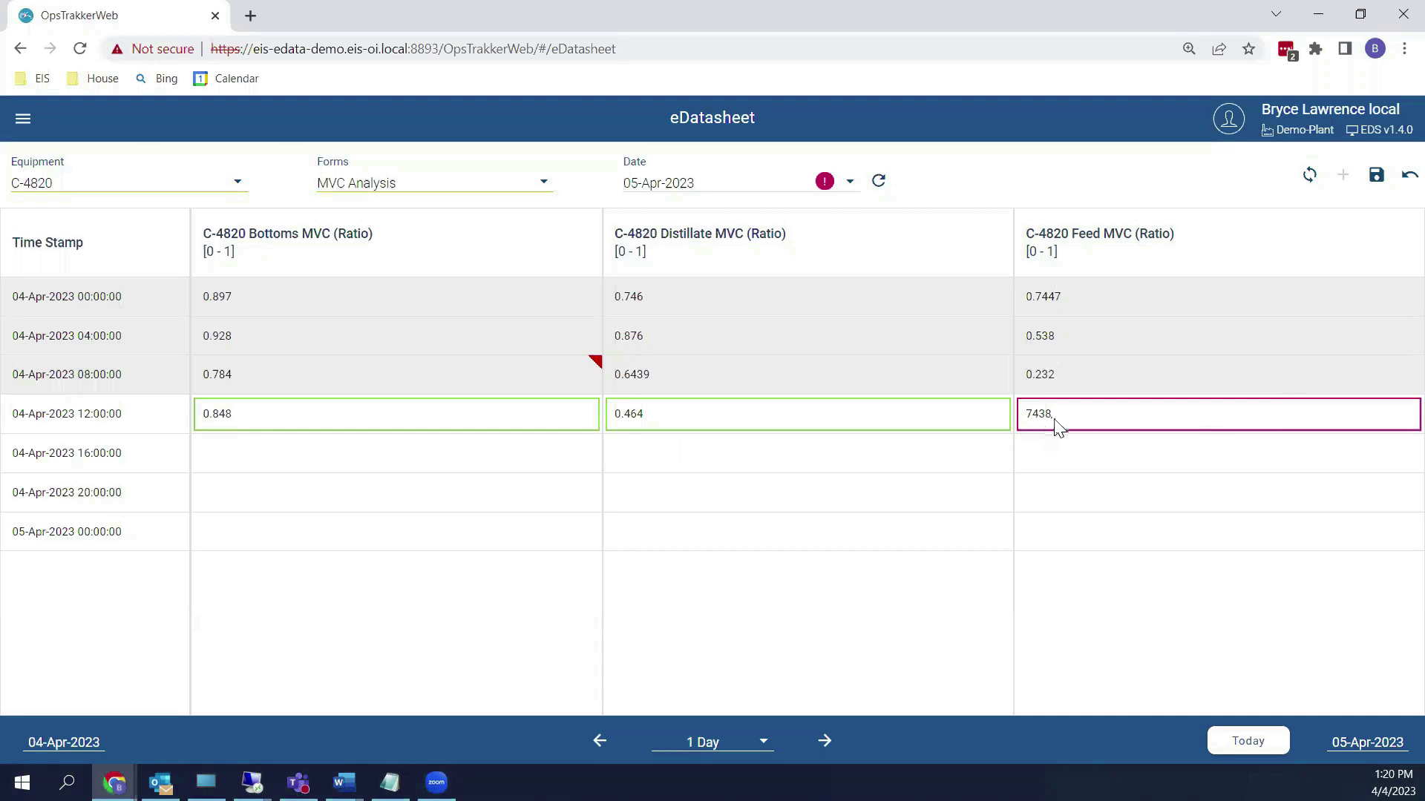
click(1377, 178)
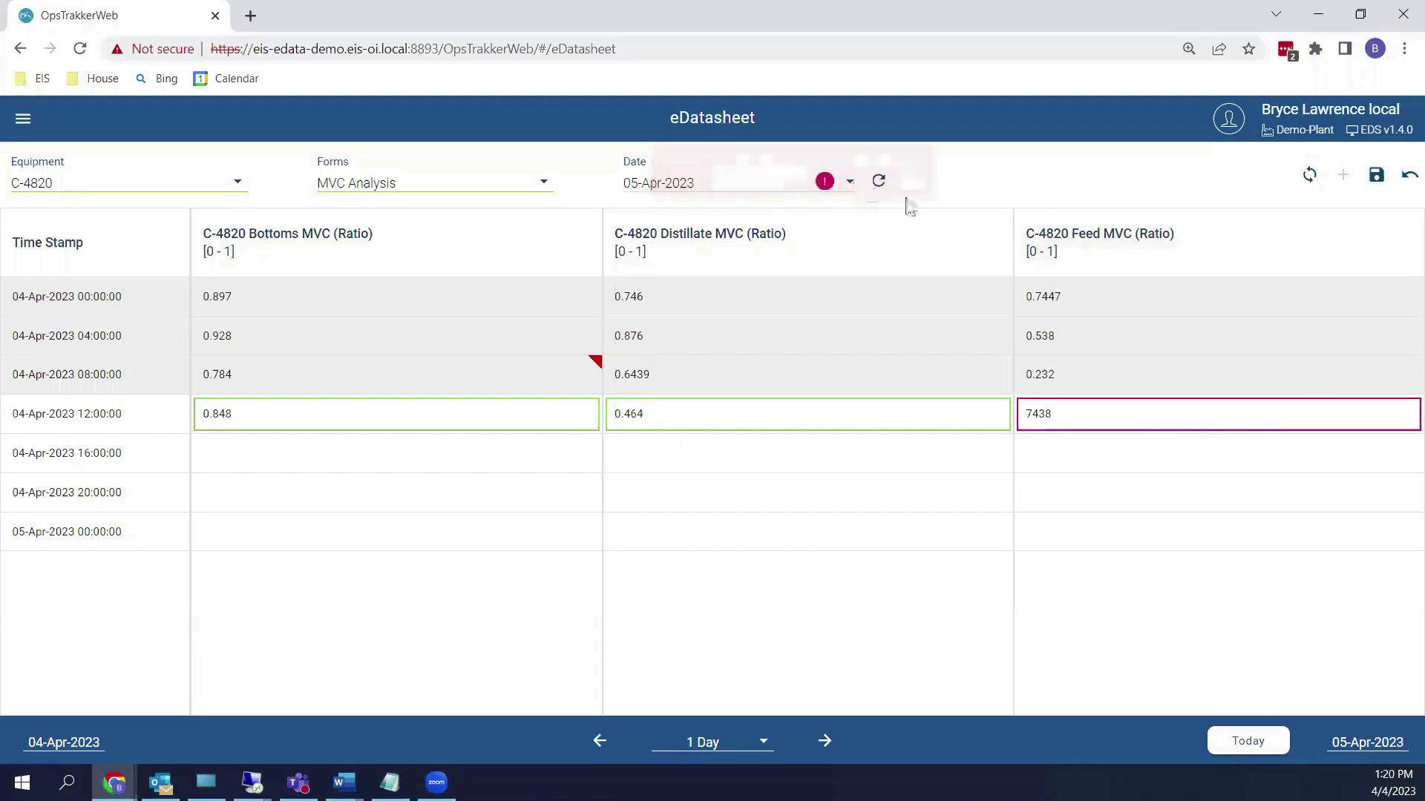
Correct the 12:00:00 C-4820 Feed MVC value to 0.7438 and save the datasheet
click(1077, 420)
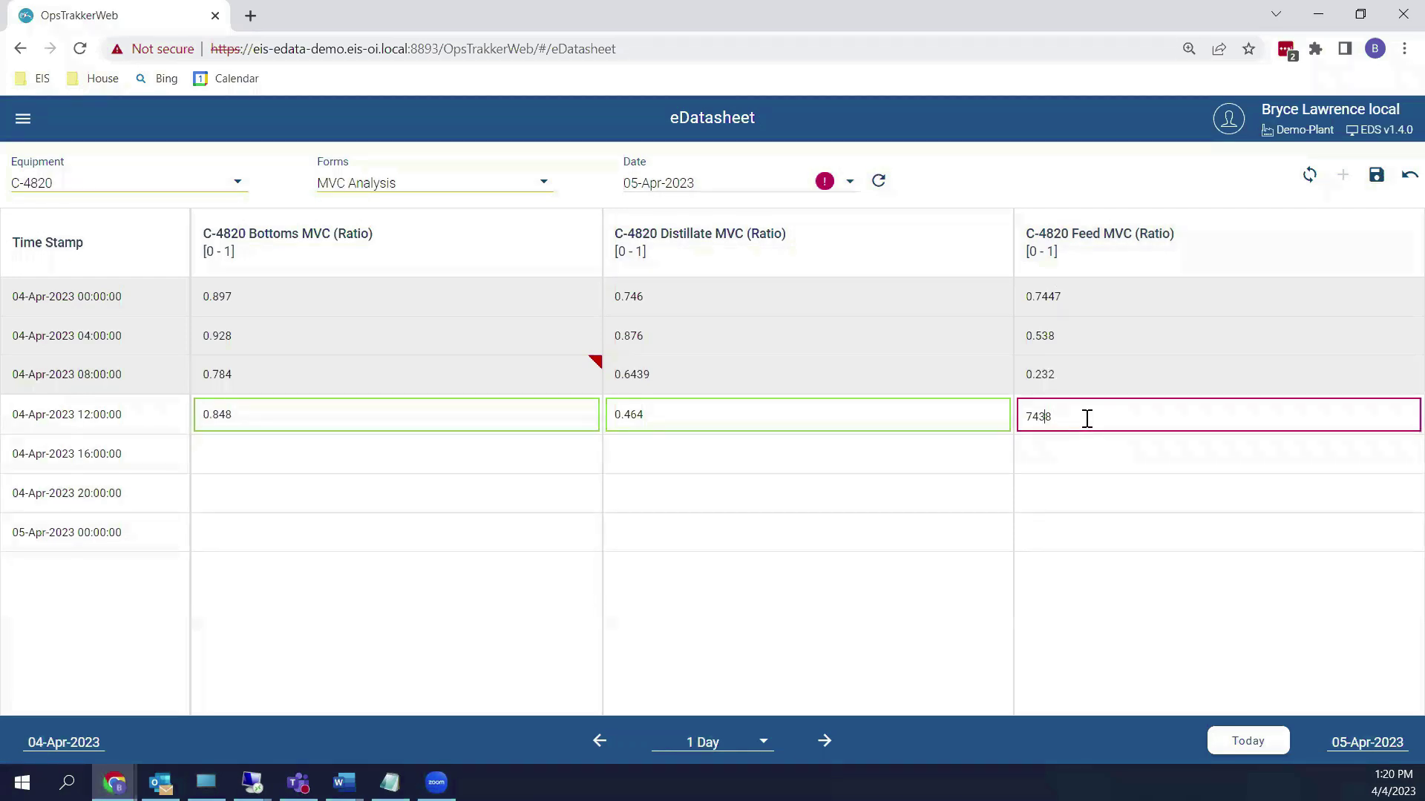
key(Left)
text(0)
key(Return)
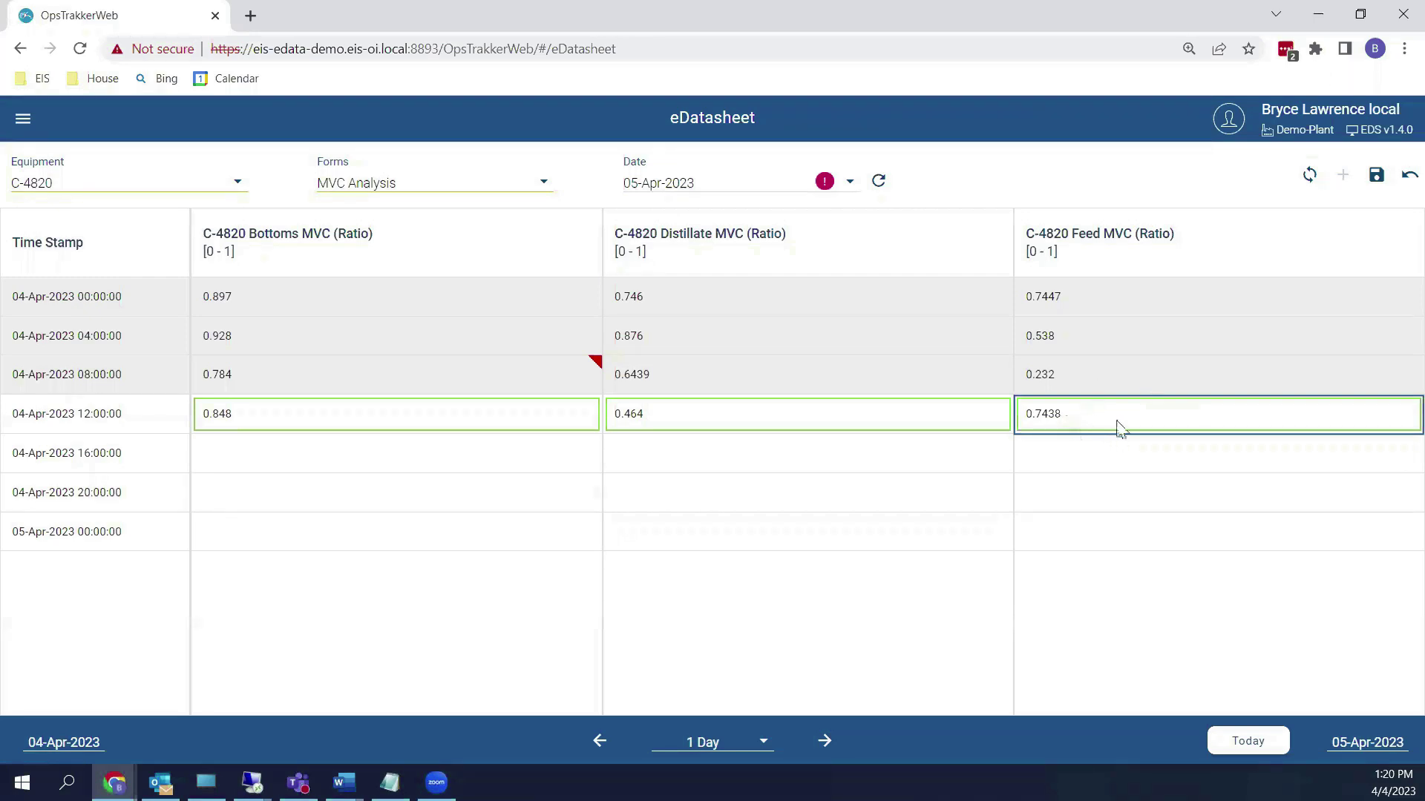
click(1375, 176)
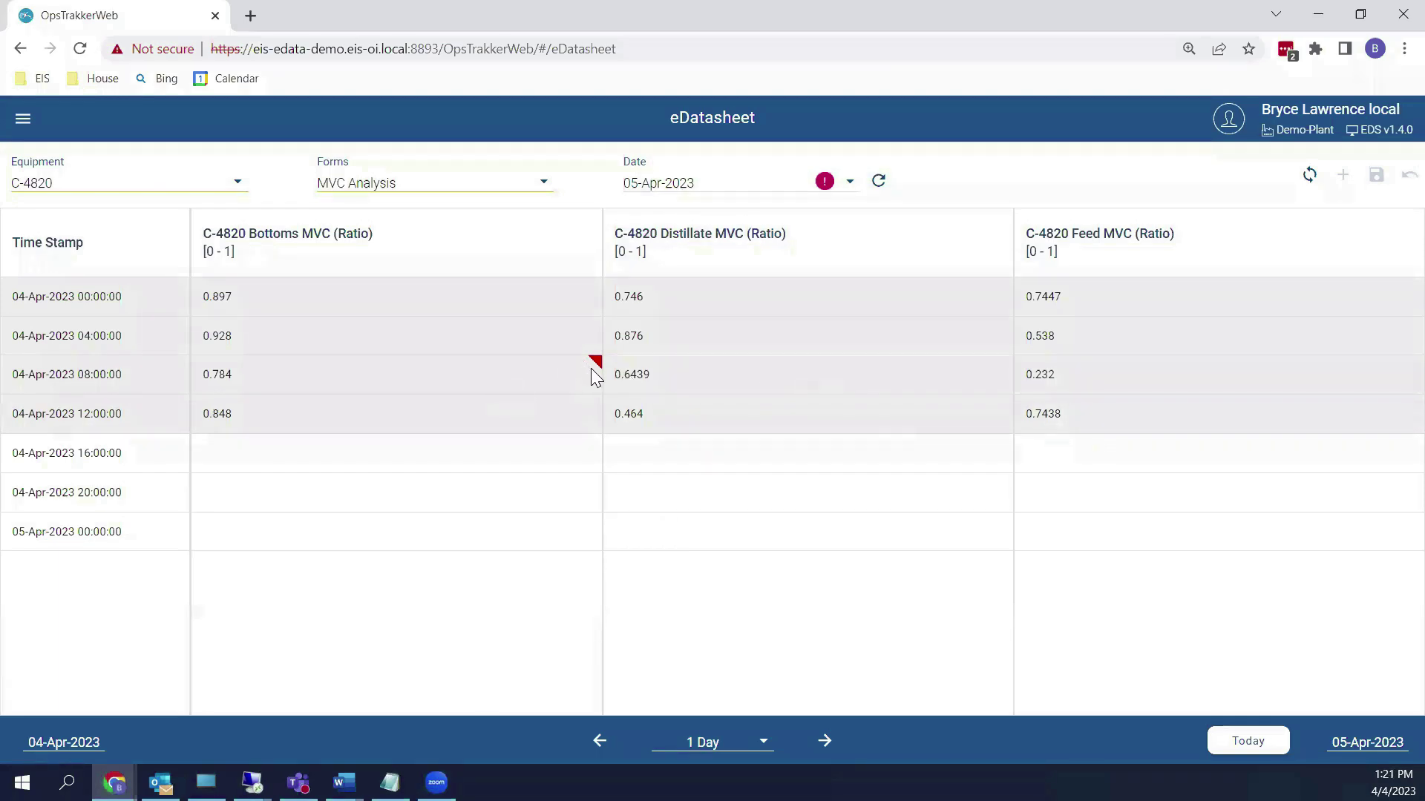
Open the comment on the 04-Apr-2023 08:00:00 Bottoms MVC value for review and close it without saving
right_click(452, 386)
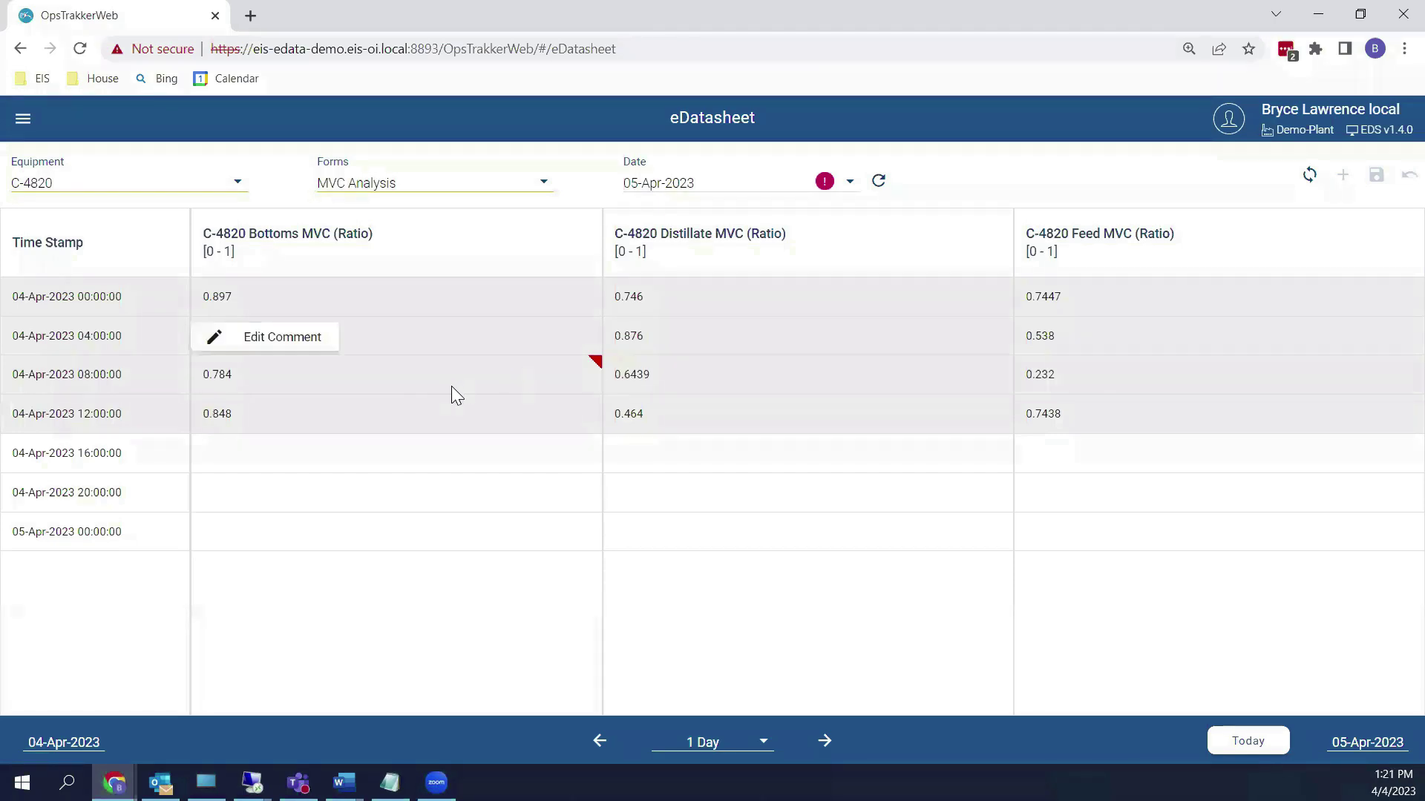
click(288, 337)
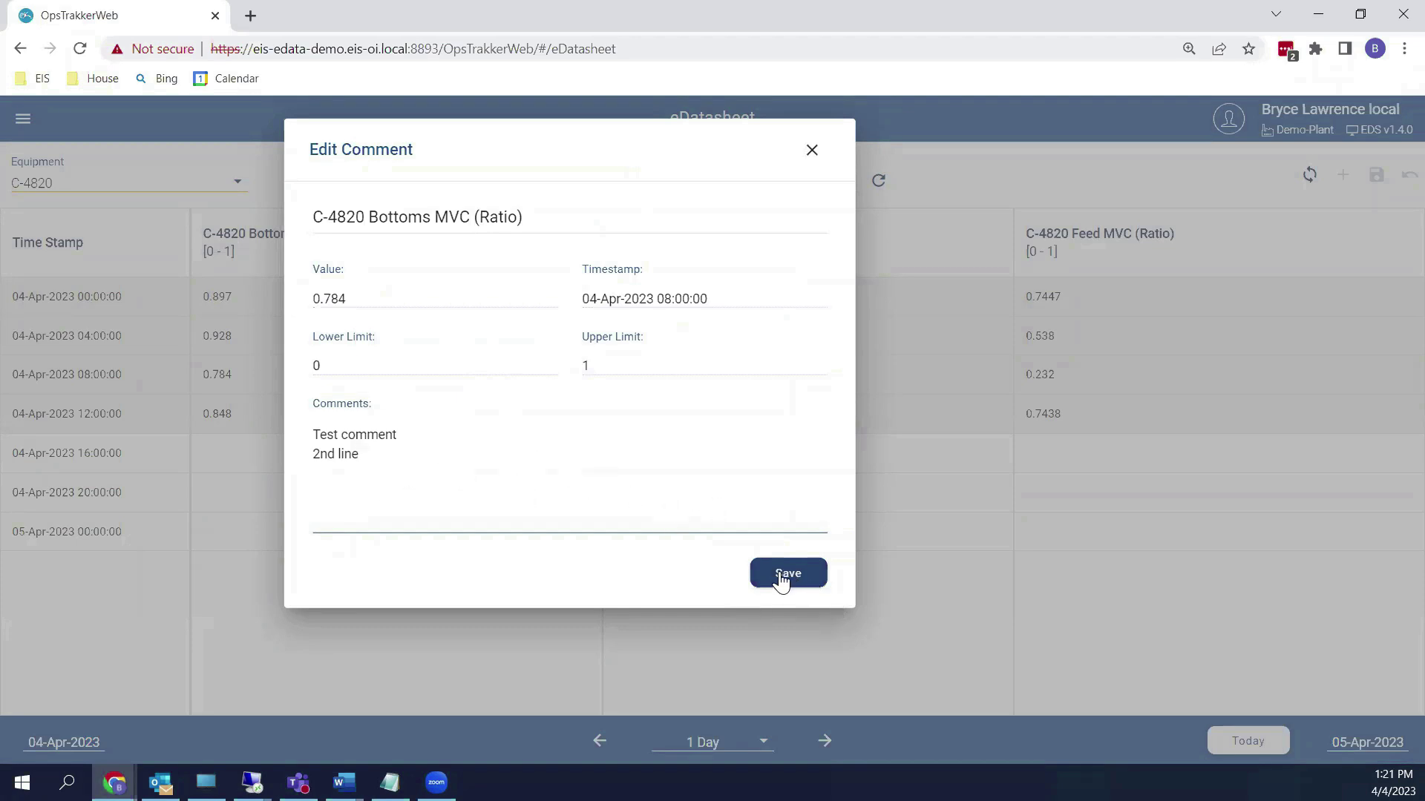
click(811, 149)
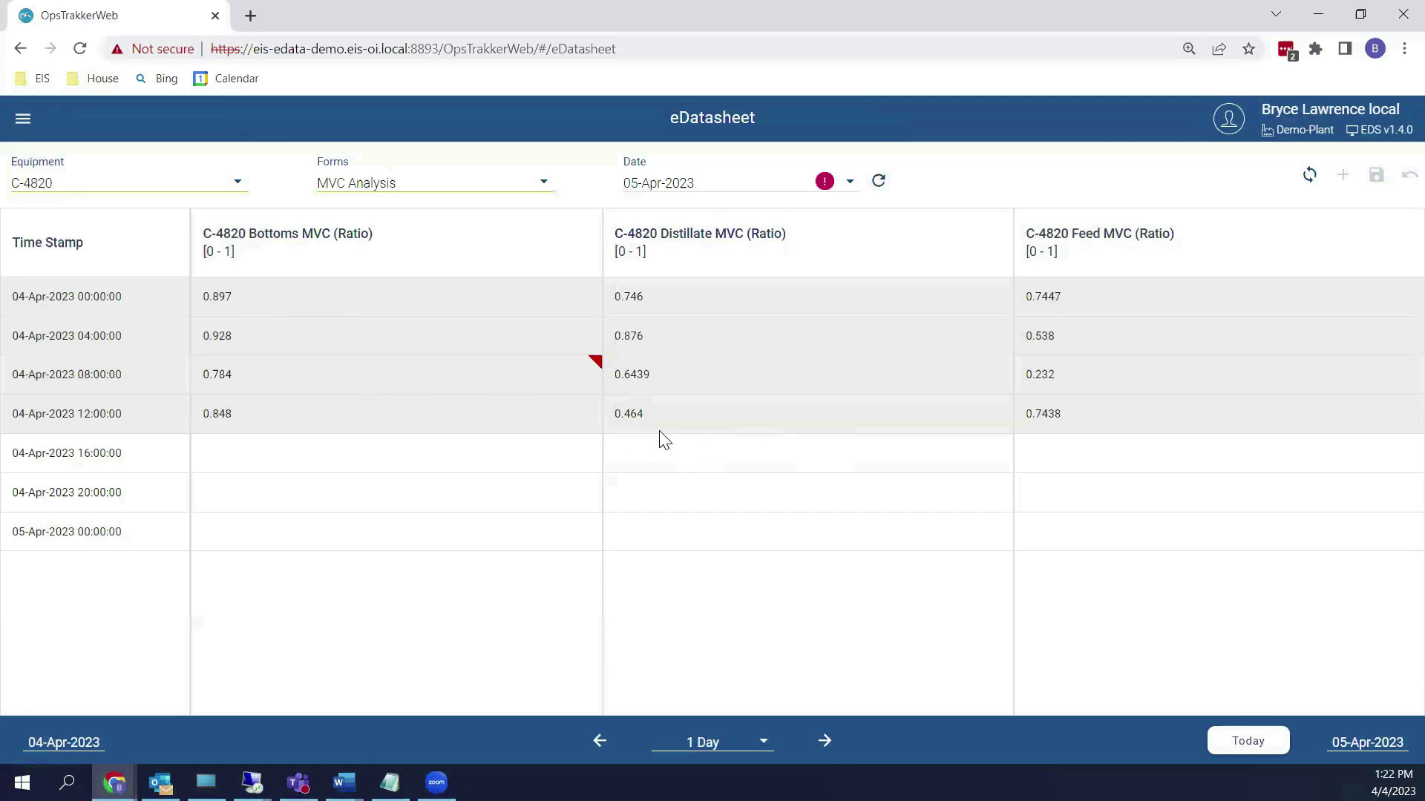
View the MVC Analysis data for equipment C-4821 and switch the equipment back to C-4820
click(237, 187)
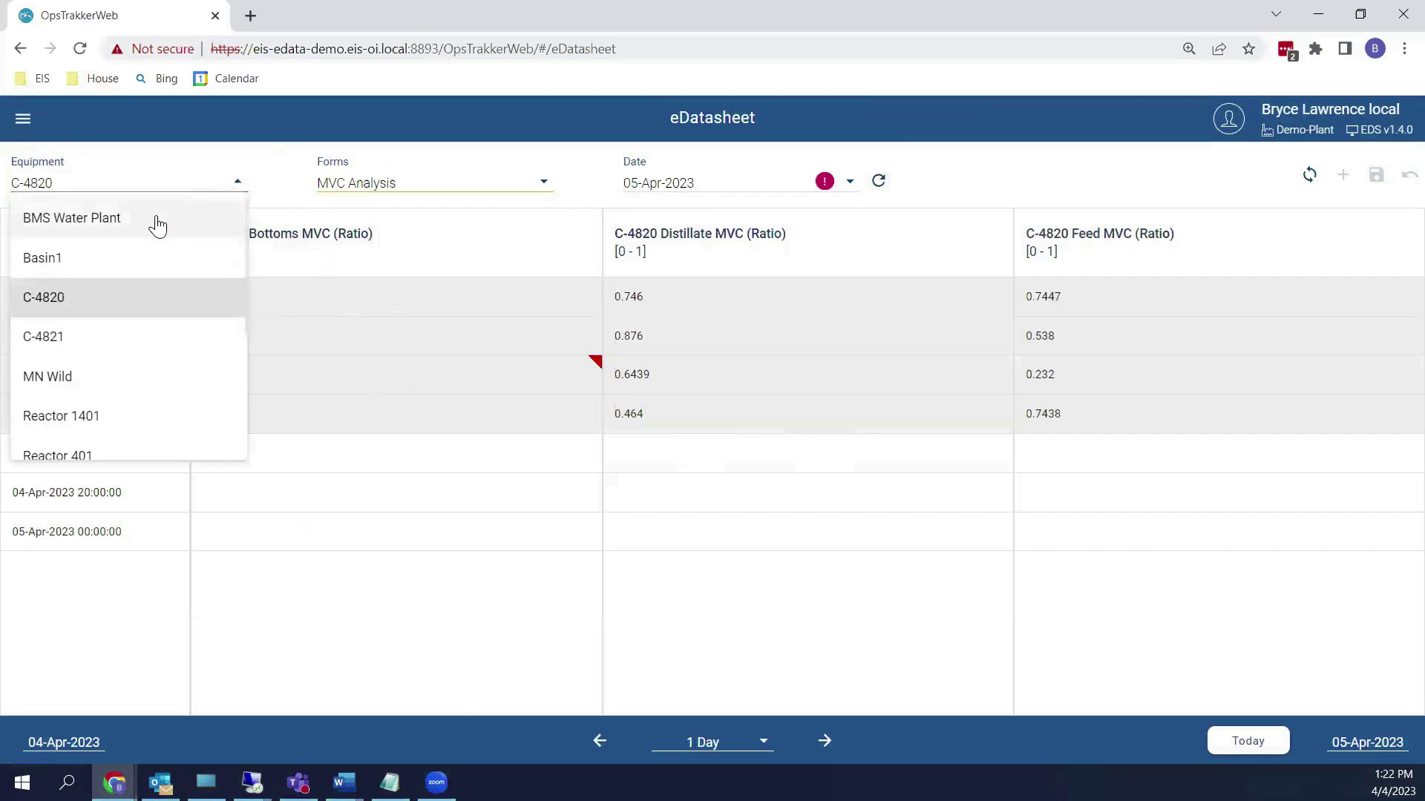
click(52, 338)
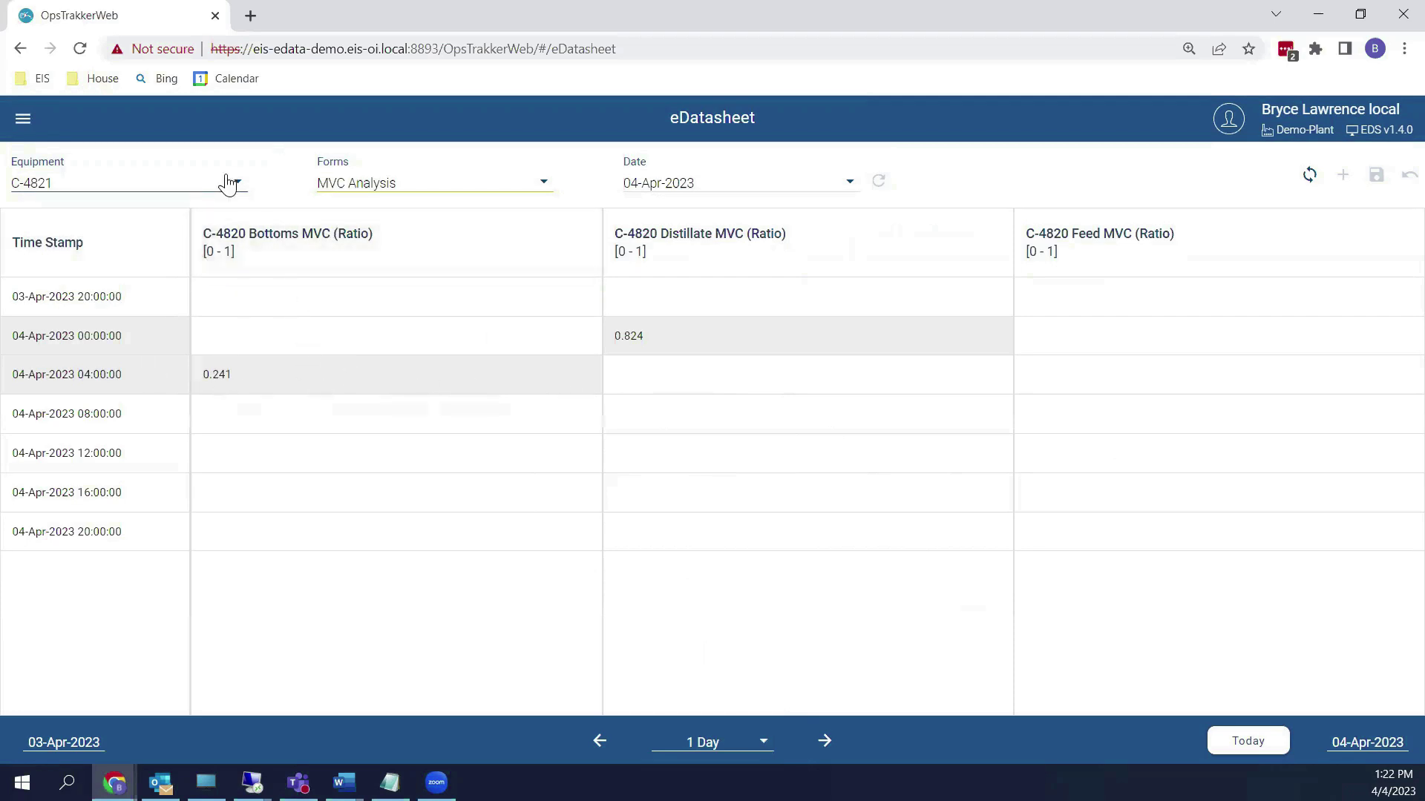
click(226, 186)
click(105, 297)
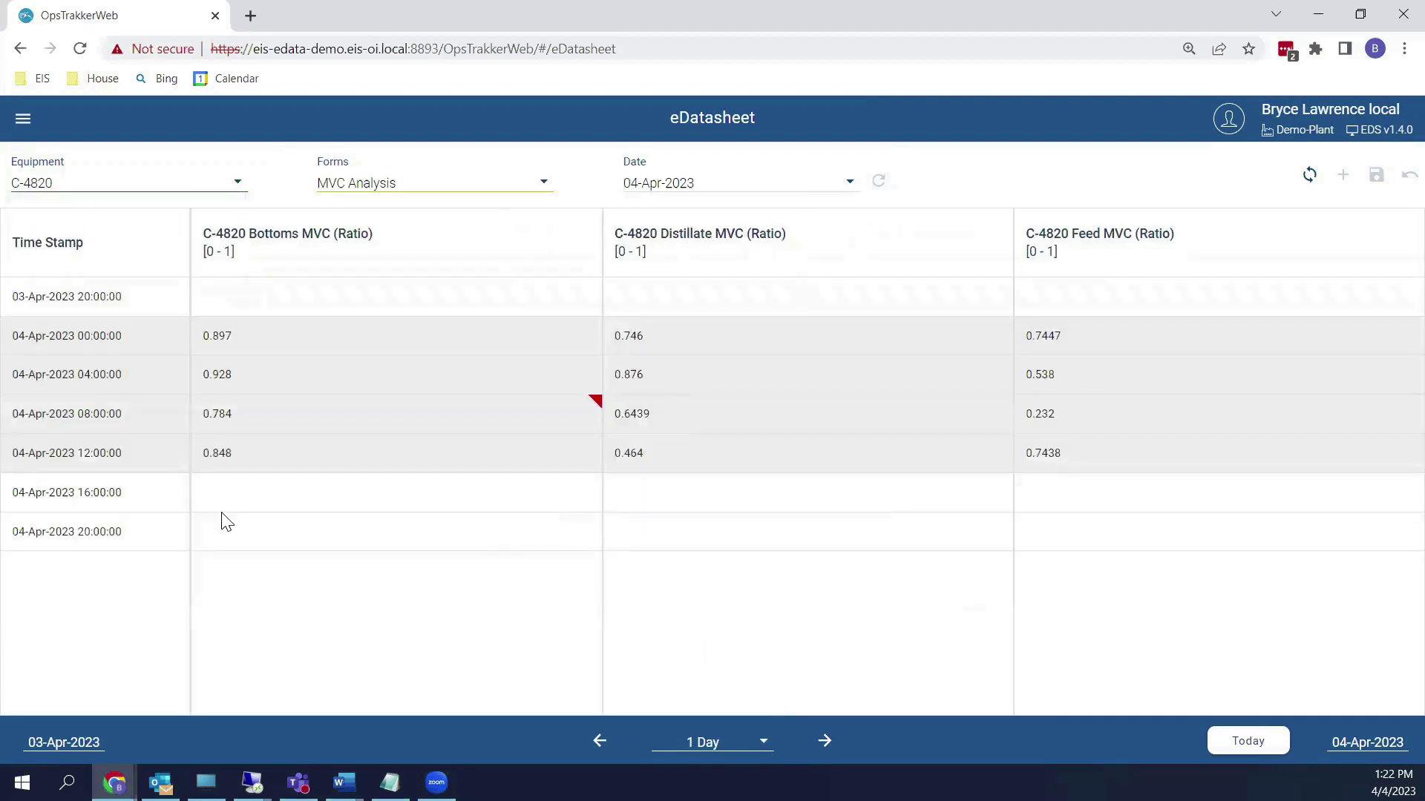